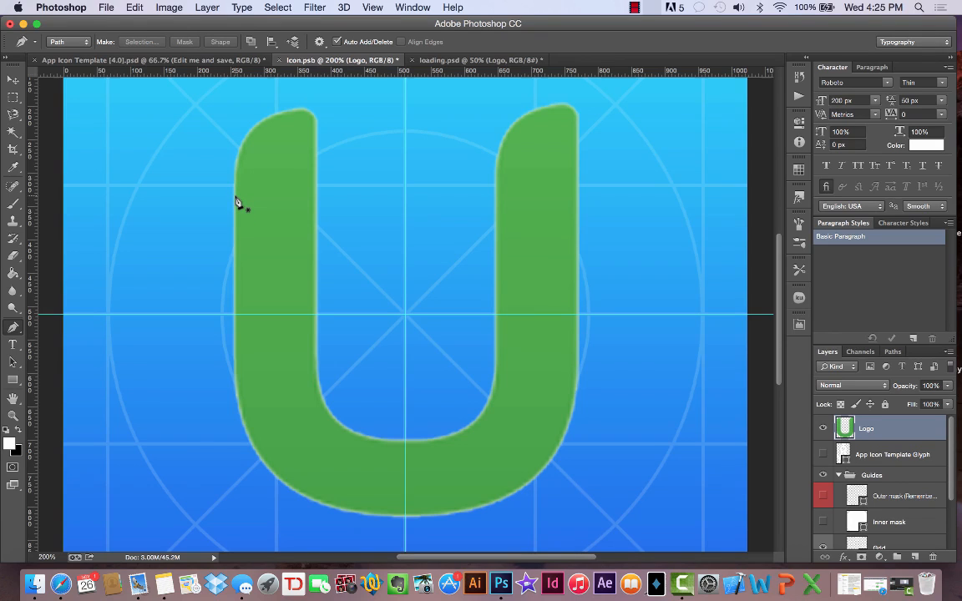
With the Pen tool, trace a path around the rounded tip of the green U's left arm, starting on its outer edge.
left_click(235, 197)
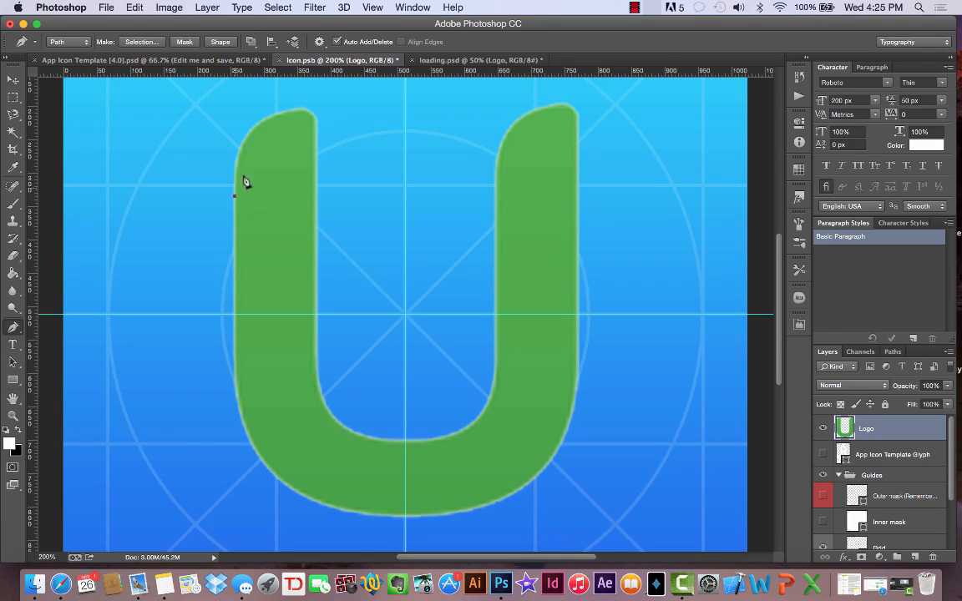
key("super+z")
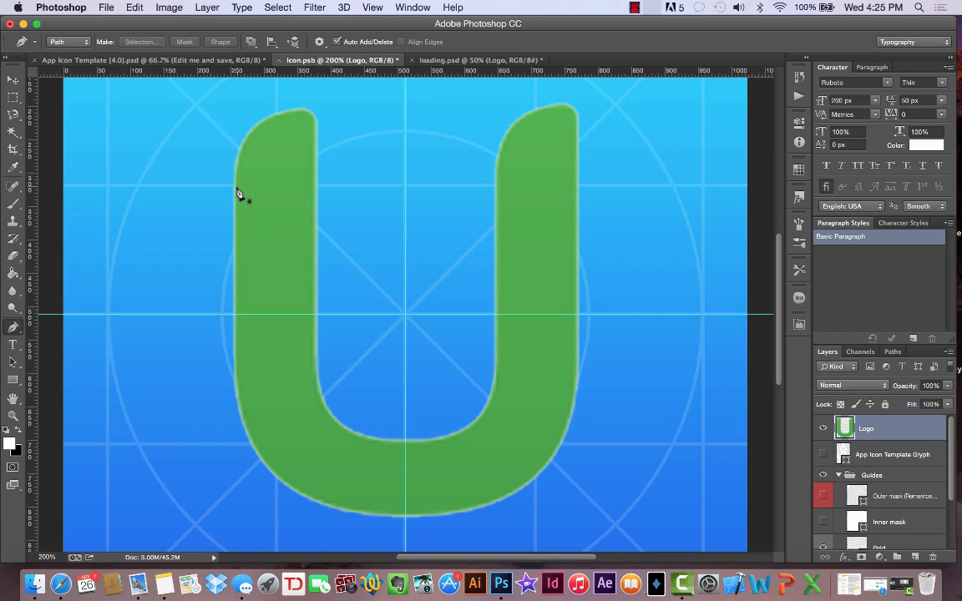
left_click(235, 192)
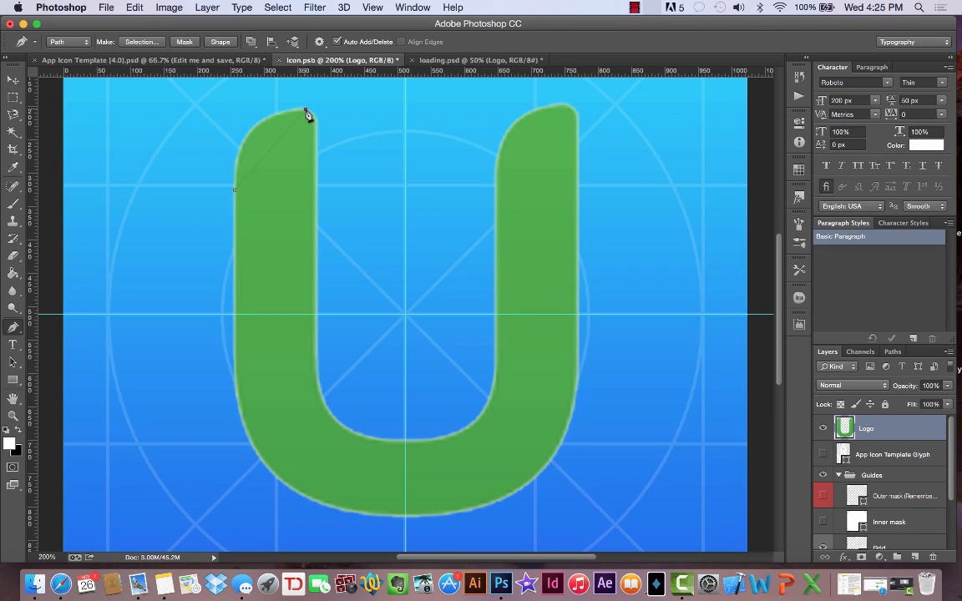
left_click_drag(306, 110, 384, 113)
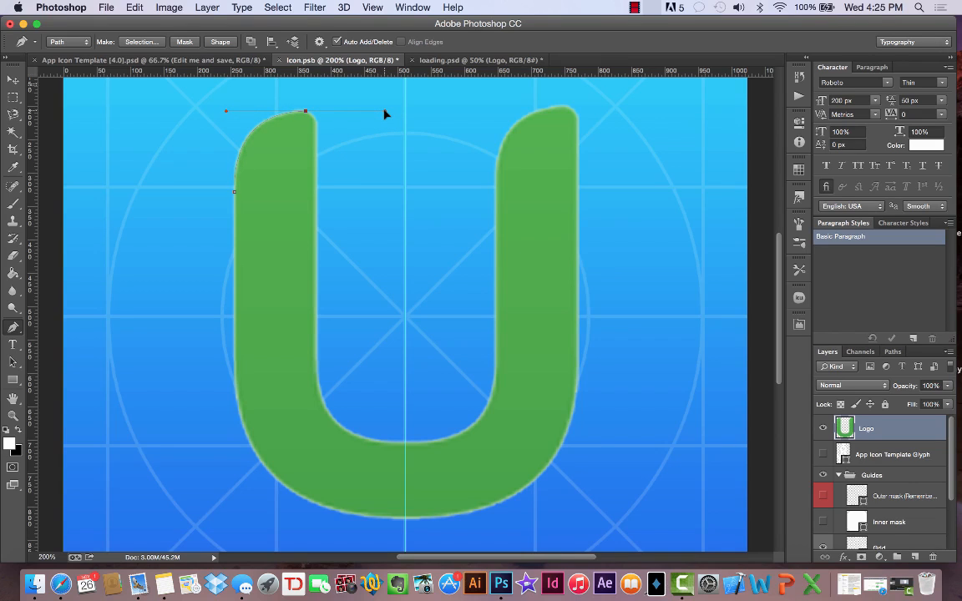
left_click_drag(385, 114, 385, 111)
left_click(354, 219)
key("super+z")
left_click(306, 112, "alt")
mouse_move(317, 129)
left_mouse_down()
mouse_move(324, 156)
mouse_move(318, 147)
left_mouse_up()
left_click(317, 131, "alt")
Continue the path down the left arm's inner edge to the vertical center guide, then back along the outer curve to complete the left half.
left_click(316, 369)
left_click_drag(407, 442, 508, 446)
left_click(407, 442, "alt")
left_click(407, 526)
key("super+z")
left_click(407, 519)
left_click_drag(239, 406, 245, 385)
left_click_drag(248, 341, 221, 289)
left_click(235, 350)
Create a new layer named LeftU.
left_click(208, 8)
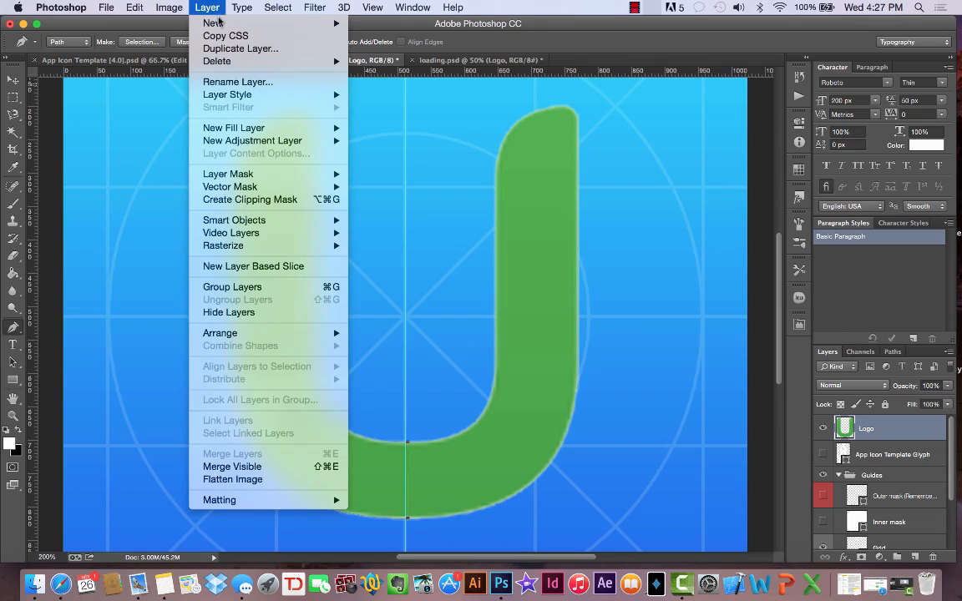
mouse_move(296, 22)
left_click(368, 26)
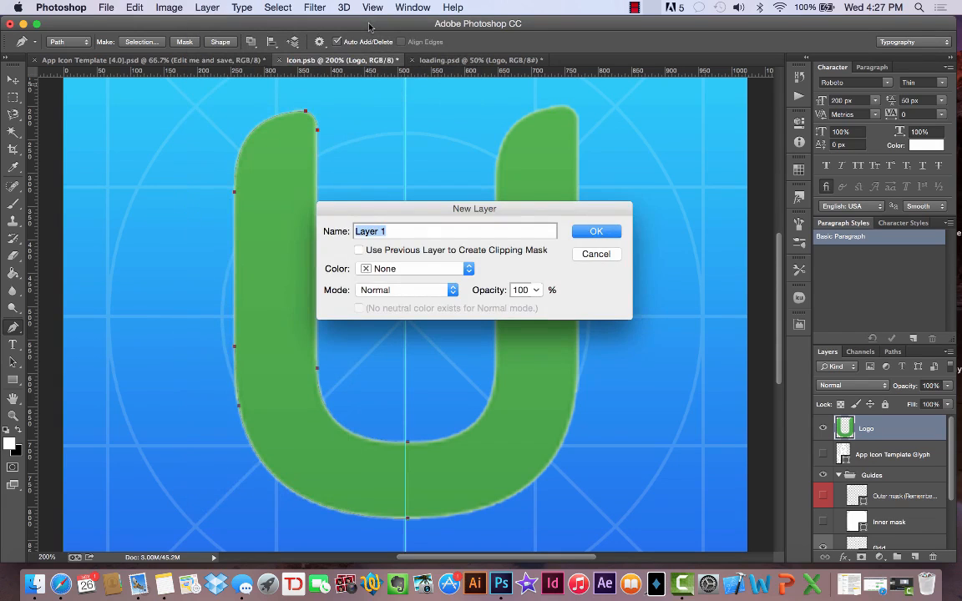
type("LeftU")
key("Return")
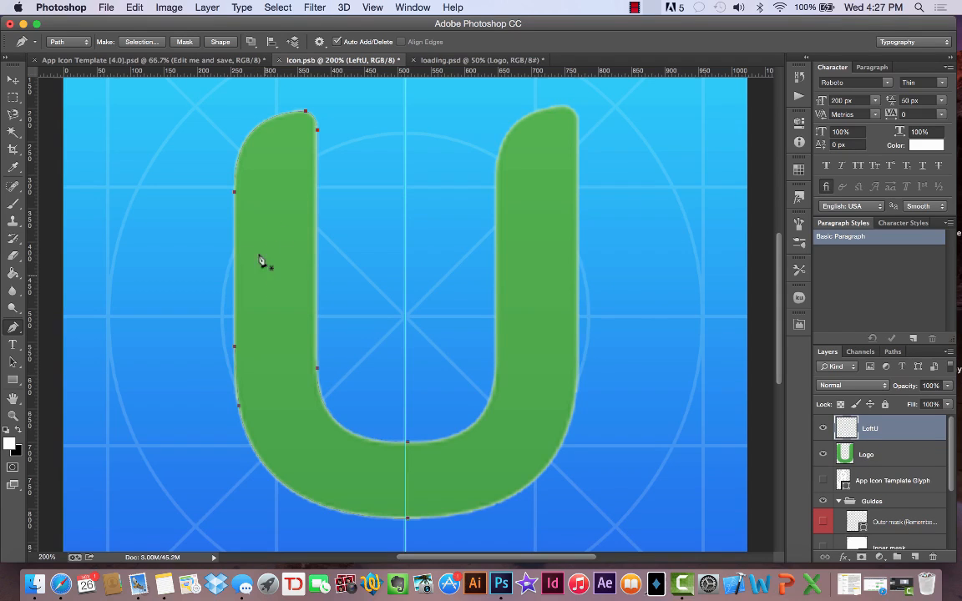
Convert the path to a selection, fill it with white on the LeftU layer, and deselect.
right_click(286, 191)
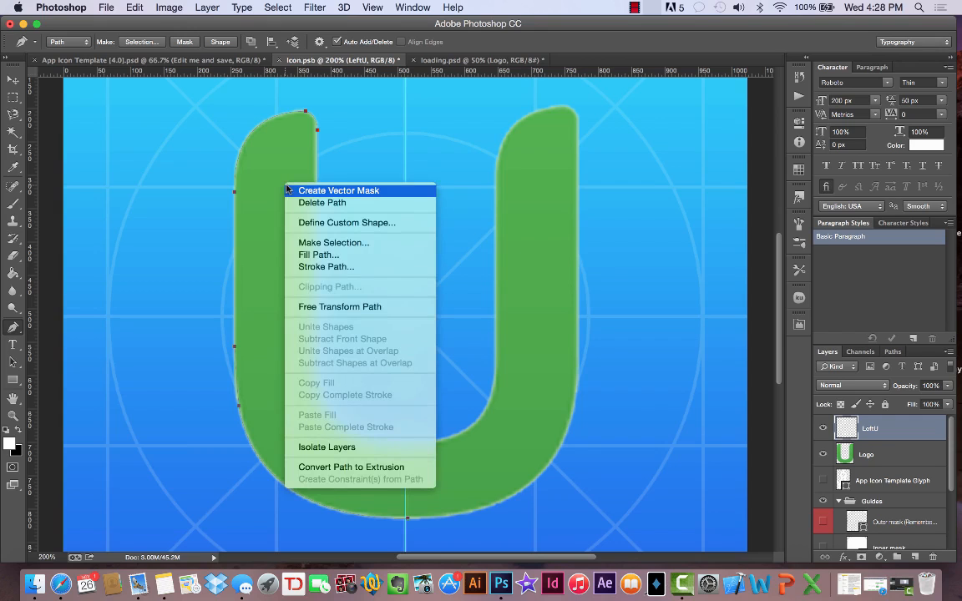
left_click(347, 242)
key("Return")
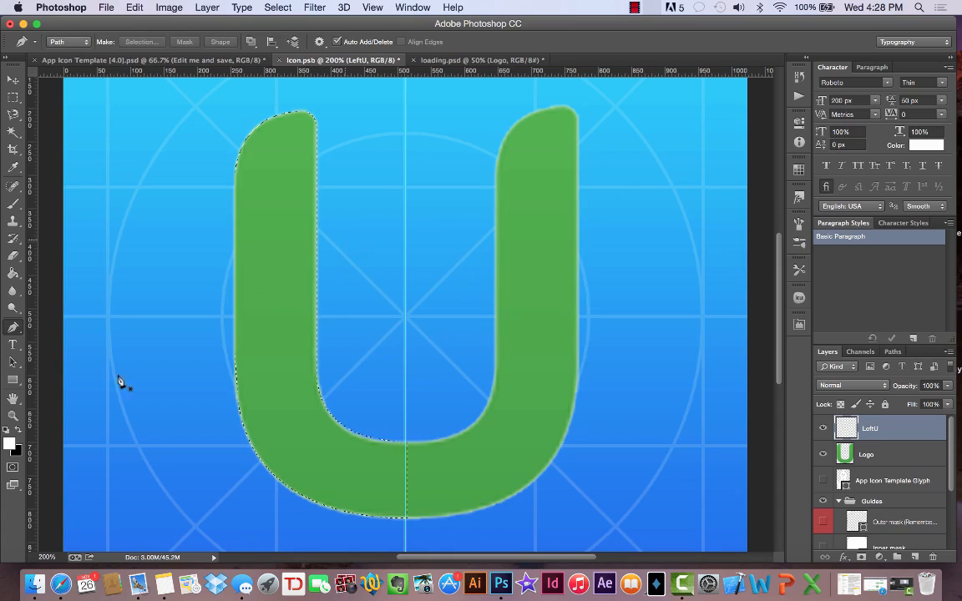
left_click(12, 273)
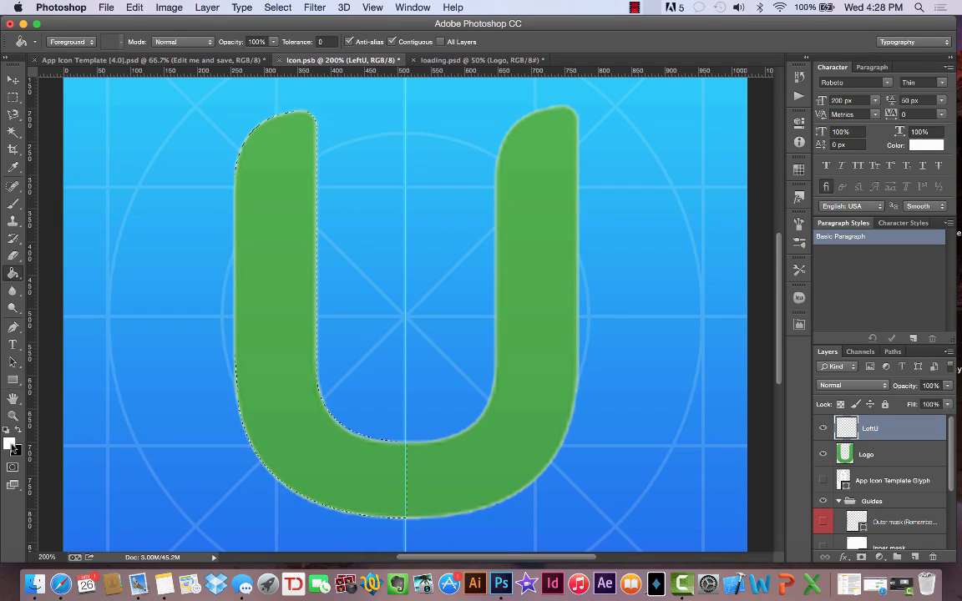
left_click(256, 268)
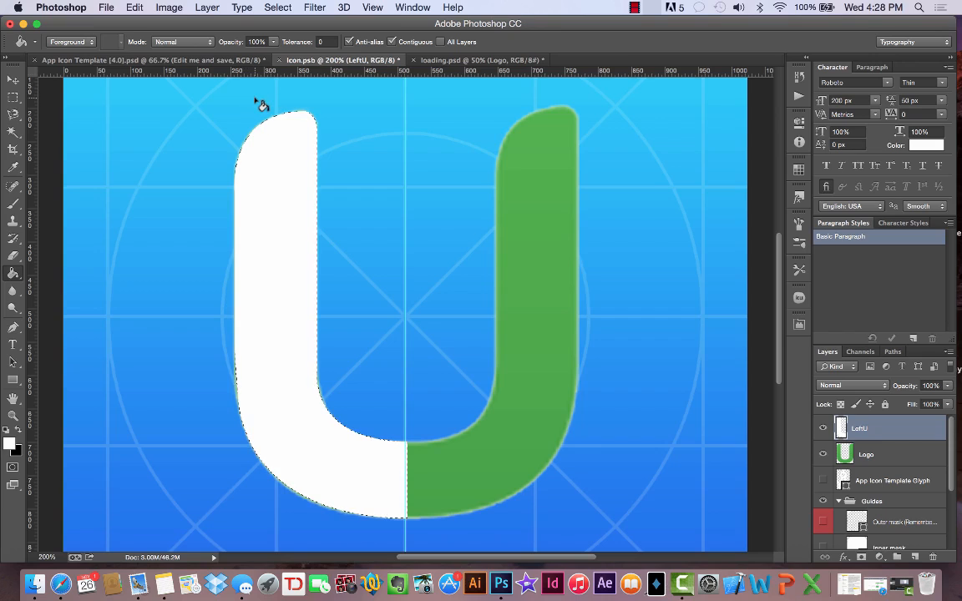
key("super+d")
Duplicate the LeftU layer and rename the copy RightU.
key("super+j")
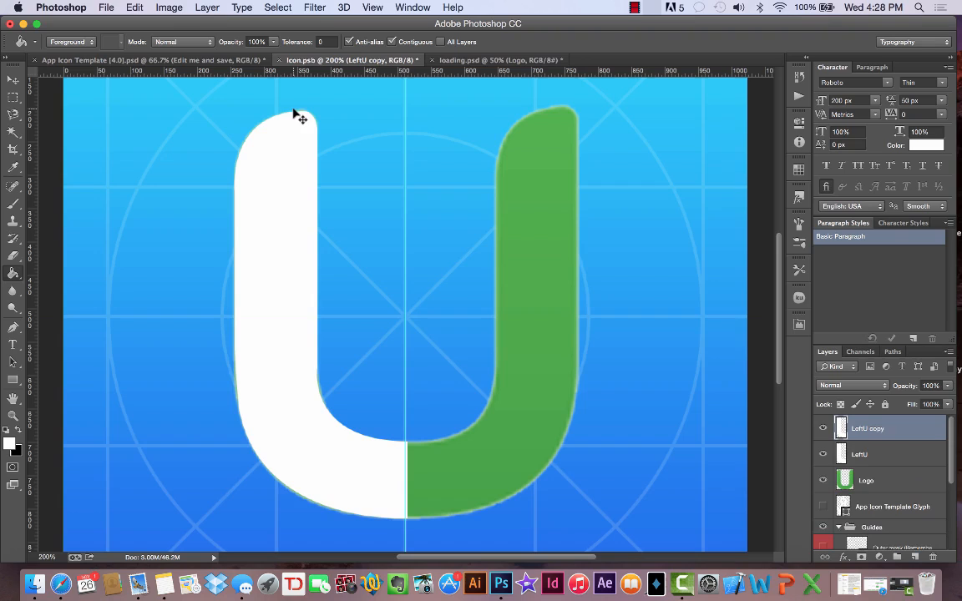
double_click(878, 431)
type("RightU")
key("Return")
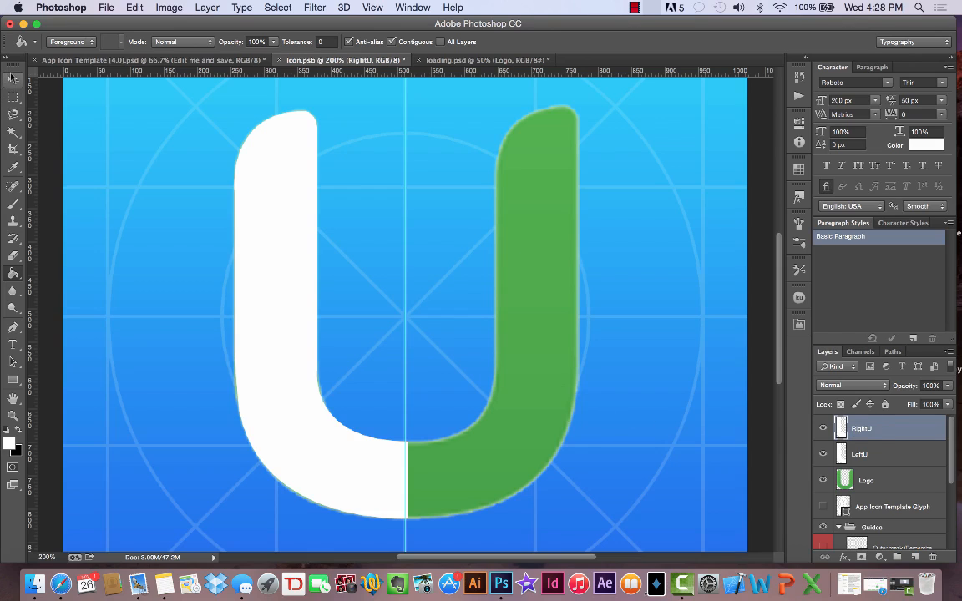
Mirror the RightU layer horizontally at -100% width and move it over the right half of the green logo.
left_click(13, 80)
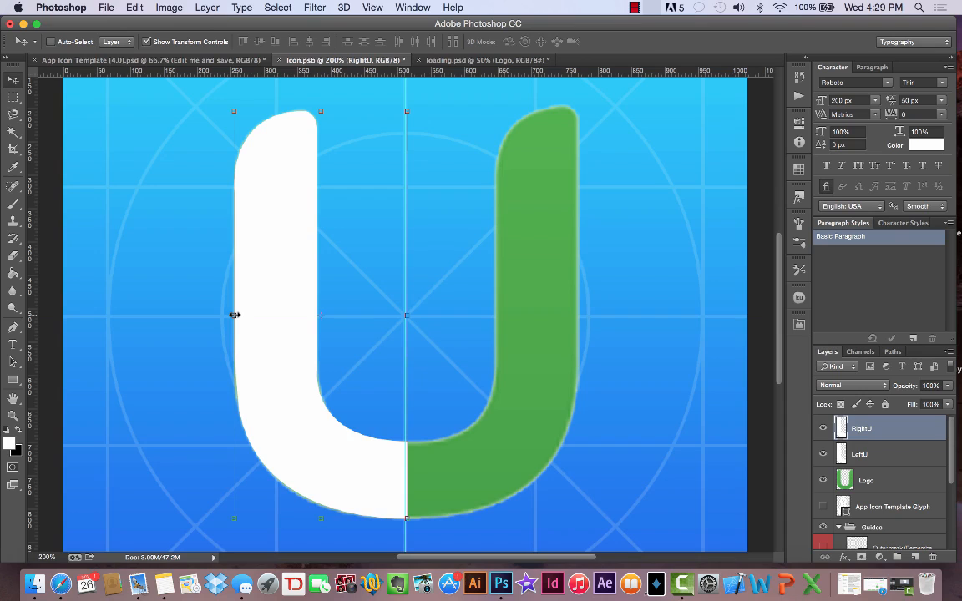
left_click_drag(235, 315, 693, 317)
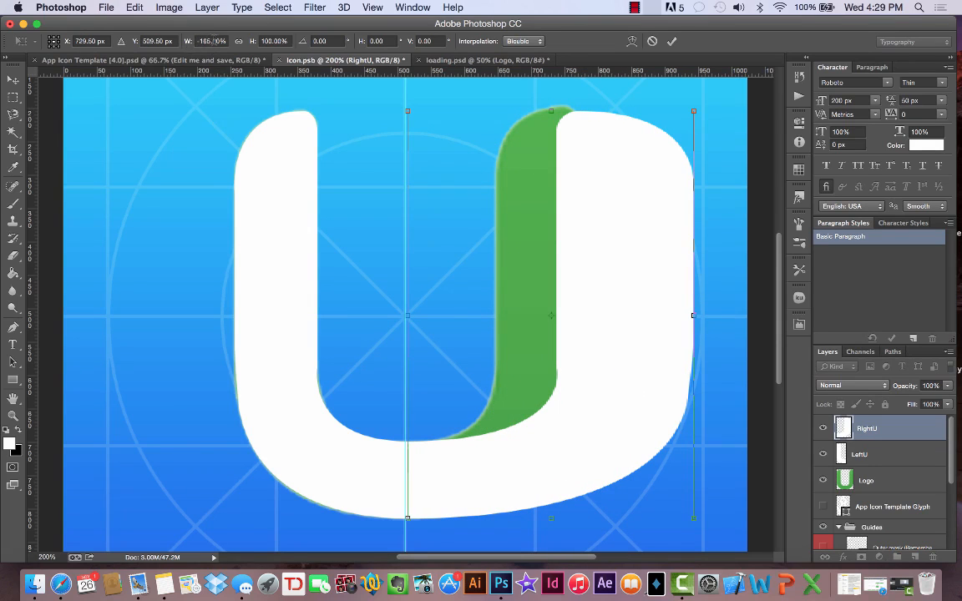
left_click(200, 41)
left_click(238, 44)
type("100")
key("Return")
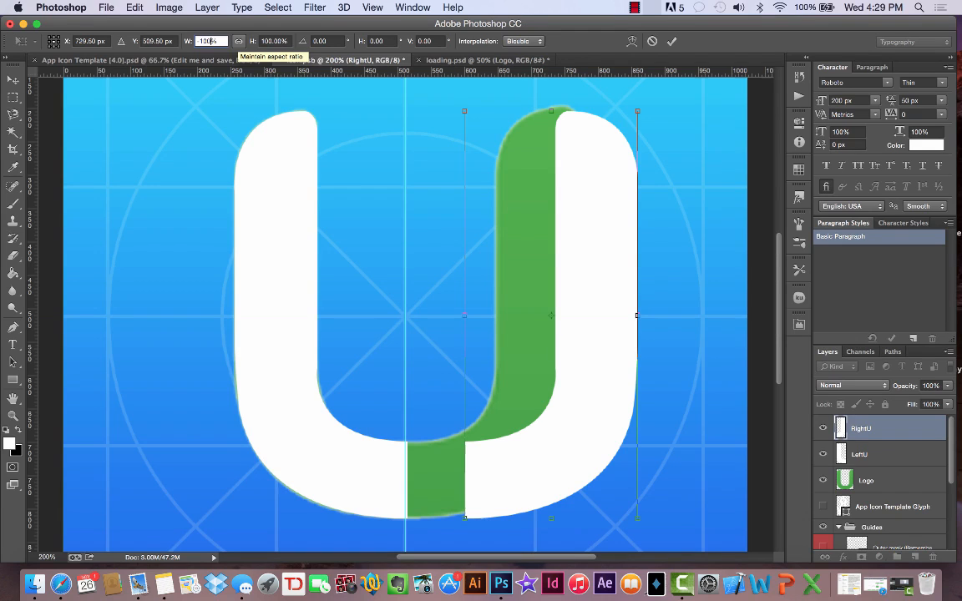
left_click(13, 76)
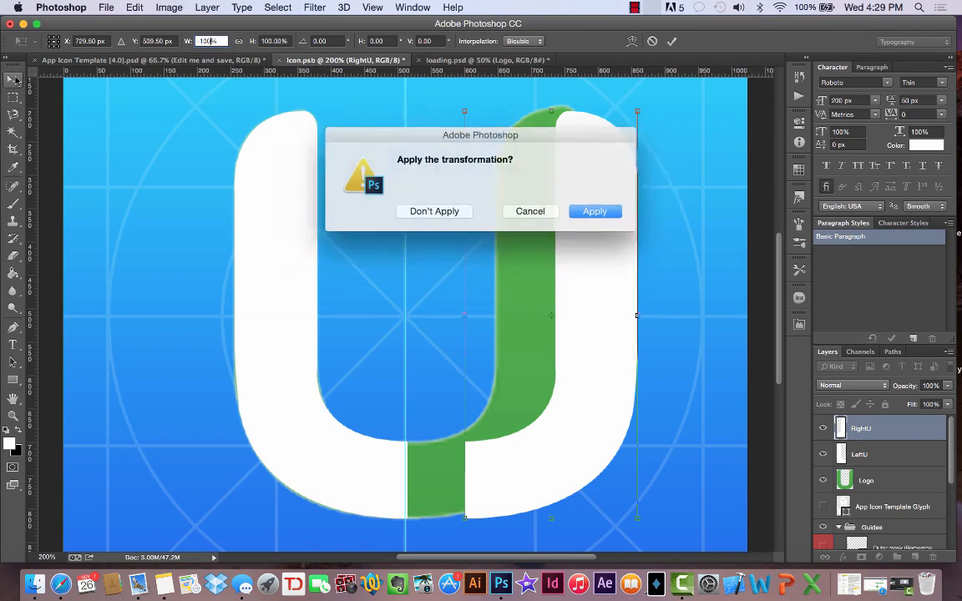
left_click(593, 211)
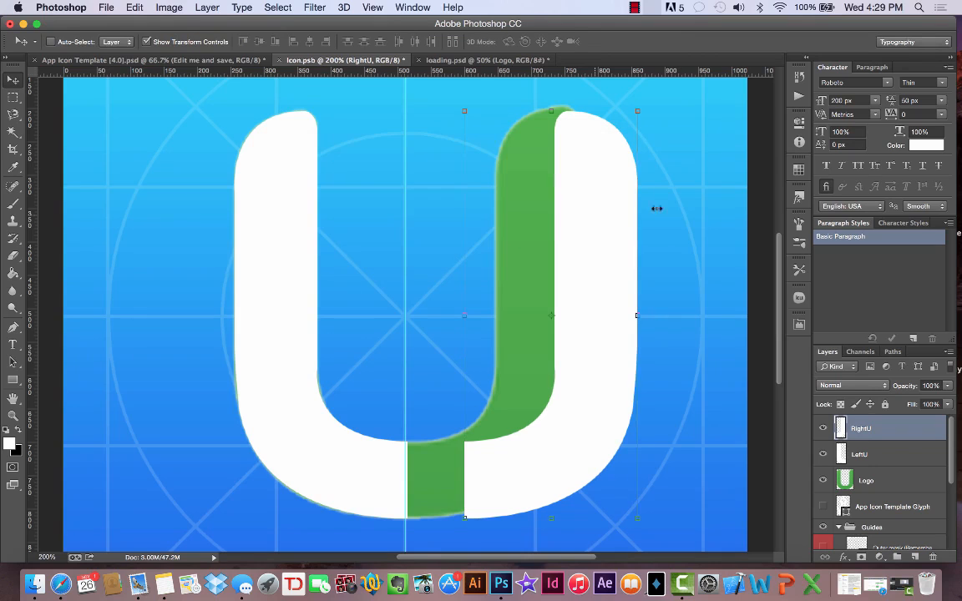
left_click_drag(670, 214, 616, 215)
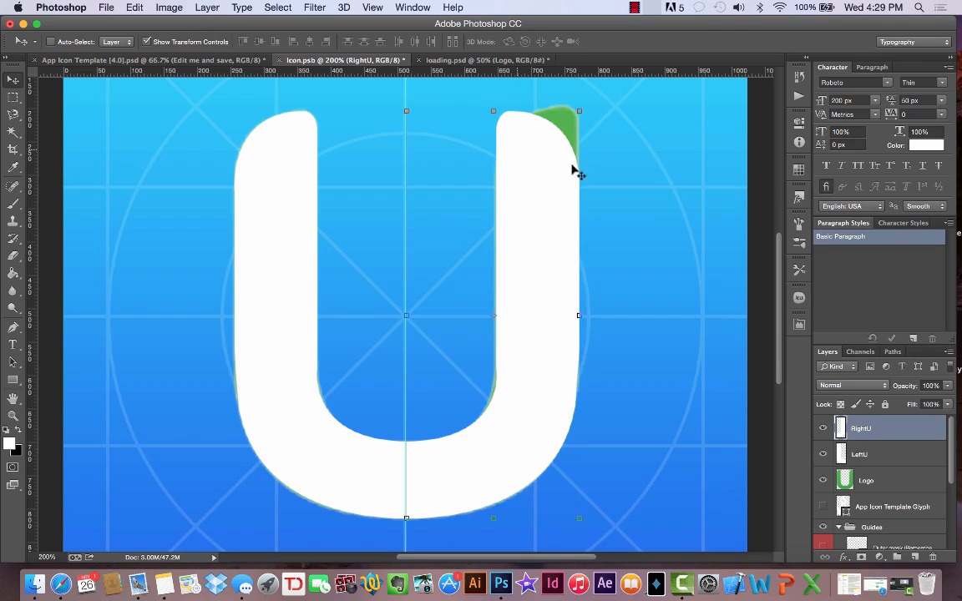
Select the upper part of the right arm on the RightU layer with a rectangular marquee and copy it to a new layer.
left_click(13, 98)
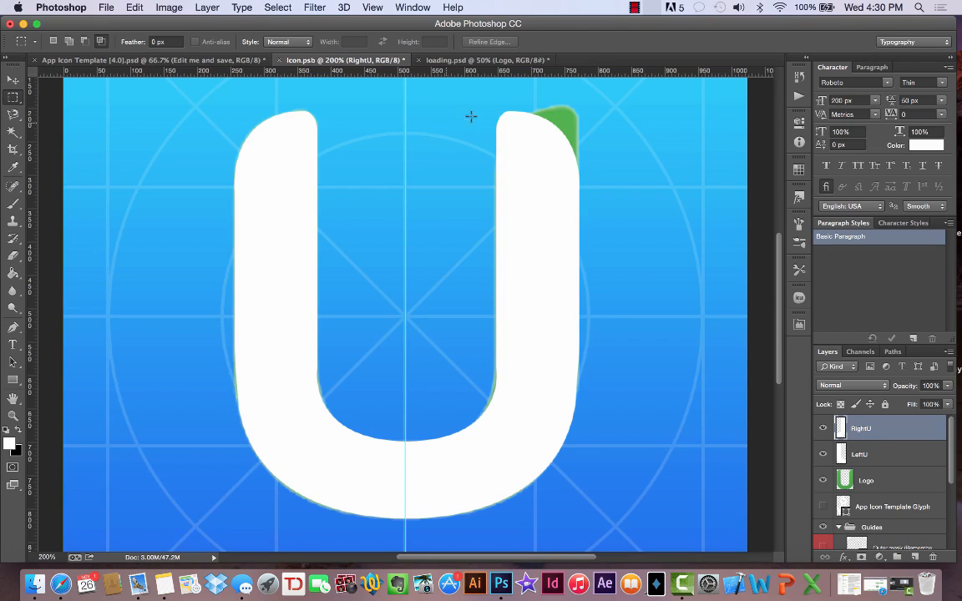
left_click_drag(476, 86, 607, 260)
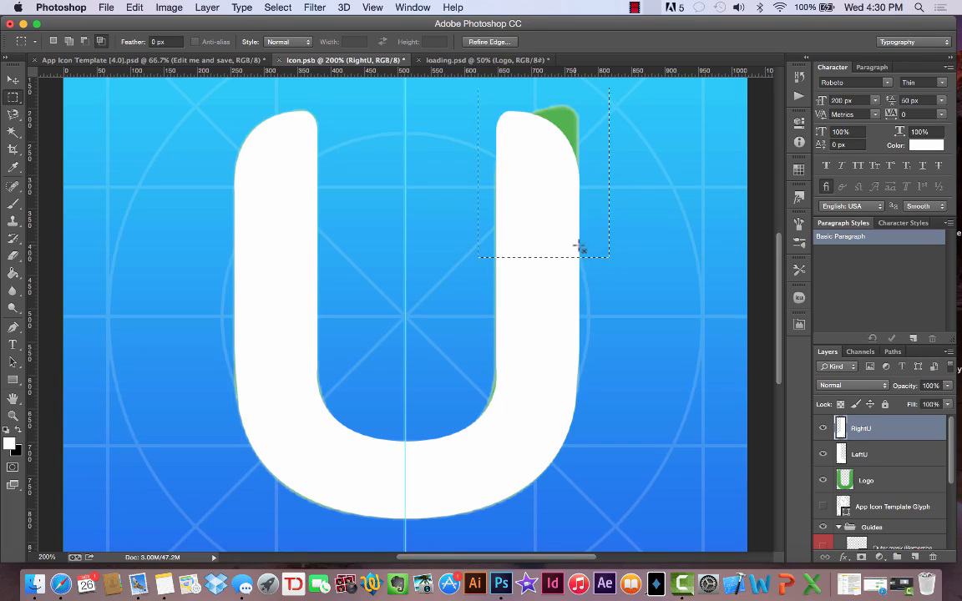
left_click(559, 196)
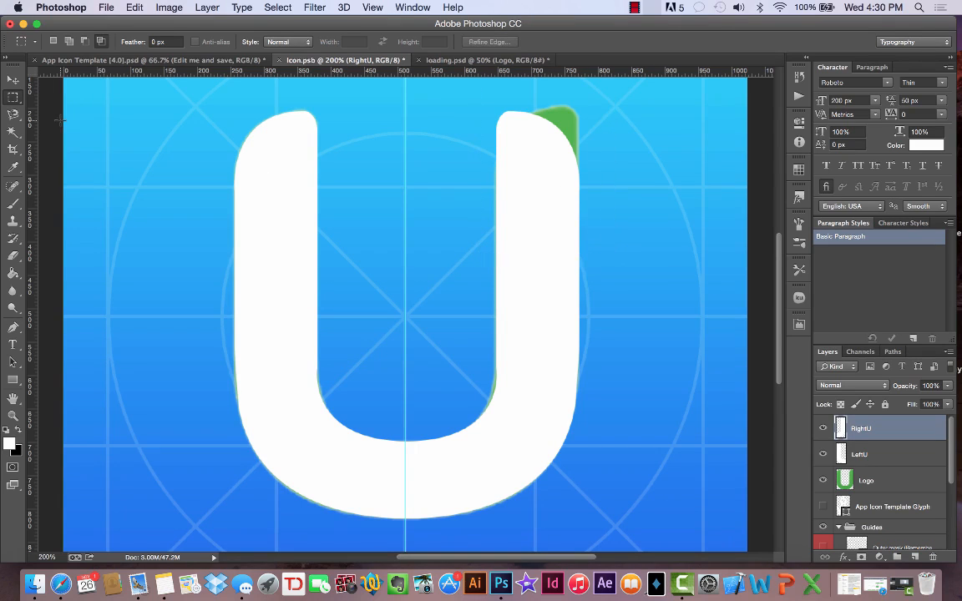
left_click_drag(479, 91, 606, 271)
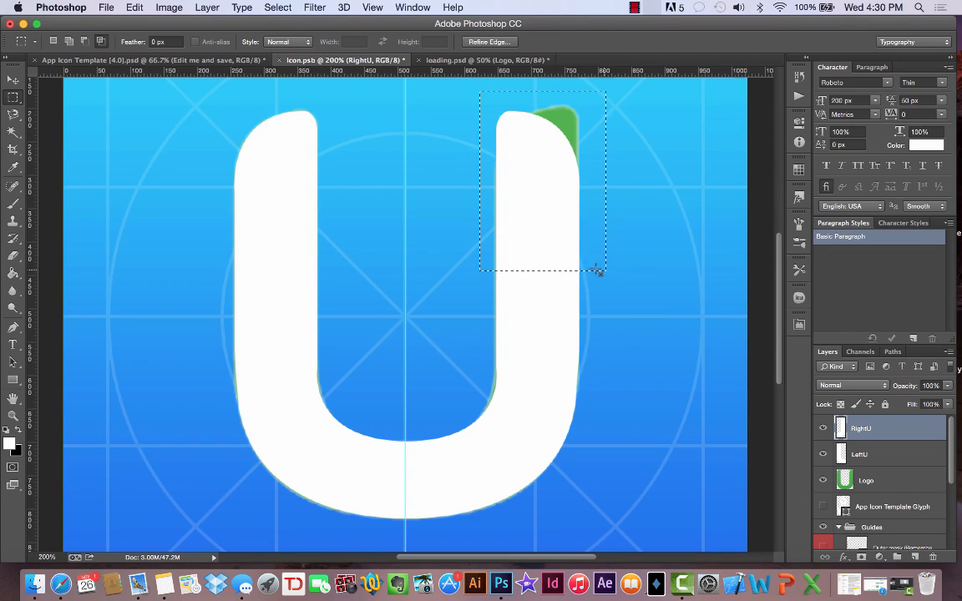
right_click(551, 234)
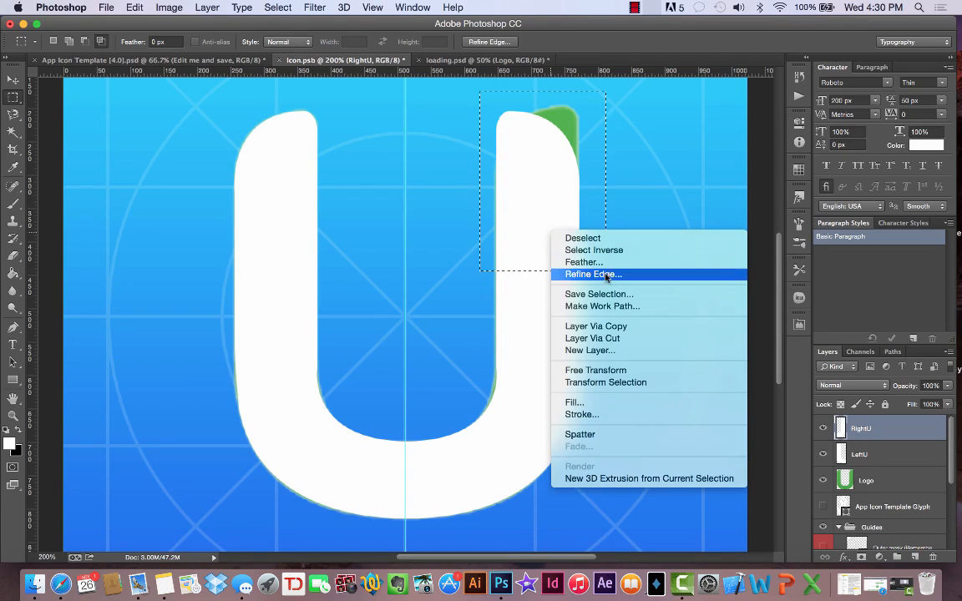
left_click(604, 327)
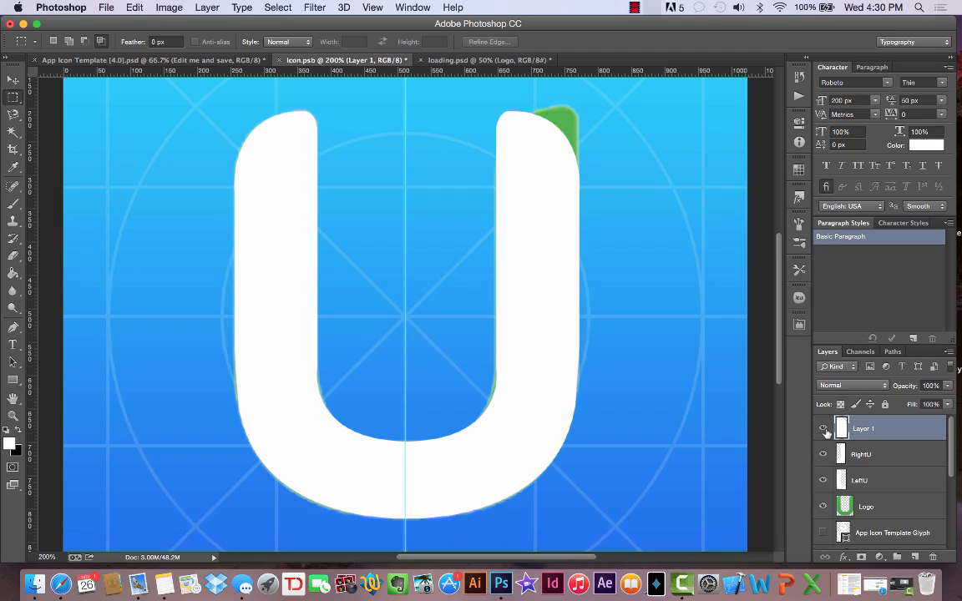
Hide the RightU layer, mirror the copied arm tip horizontally at -100% width, and align it over the green right arm.
left_click(823, 455)
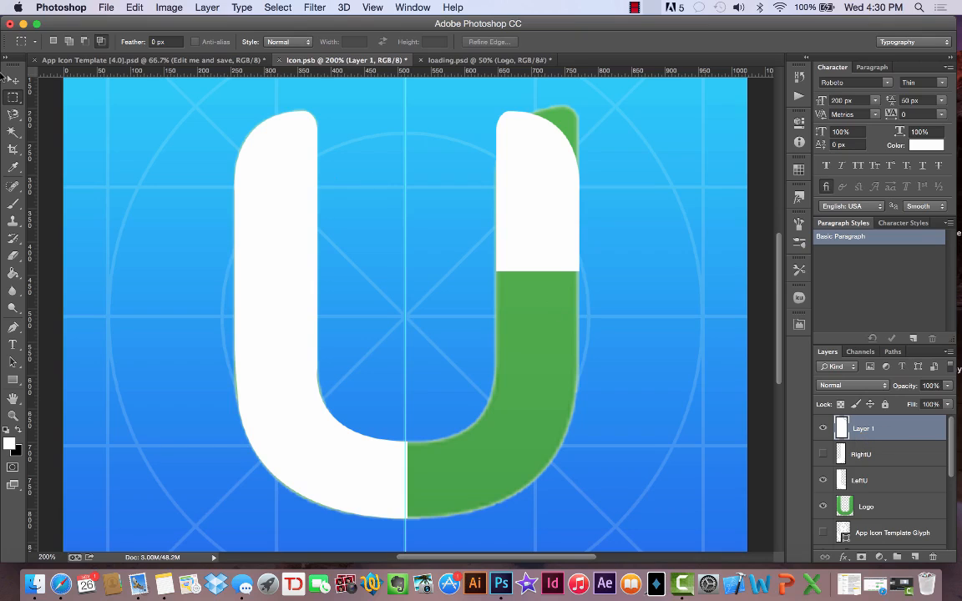
key("v")
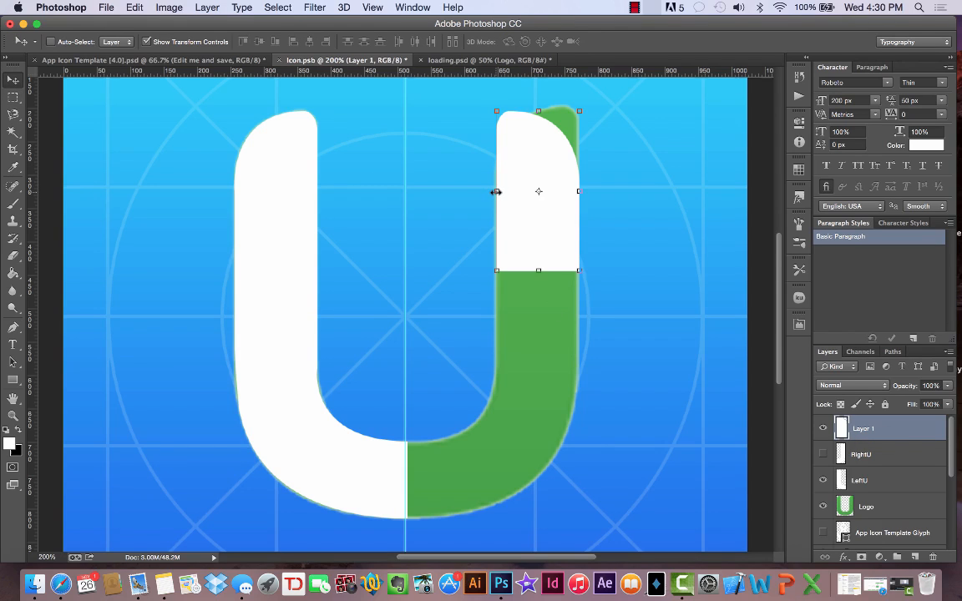
left_click_drag(496, 191, 651, 191)
left_click(216, 41)
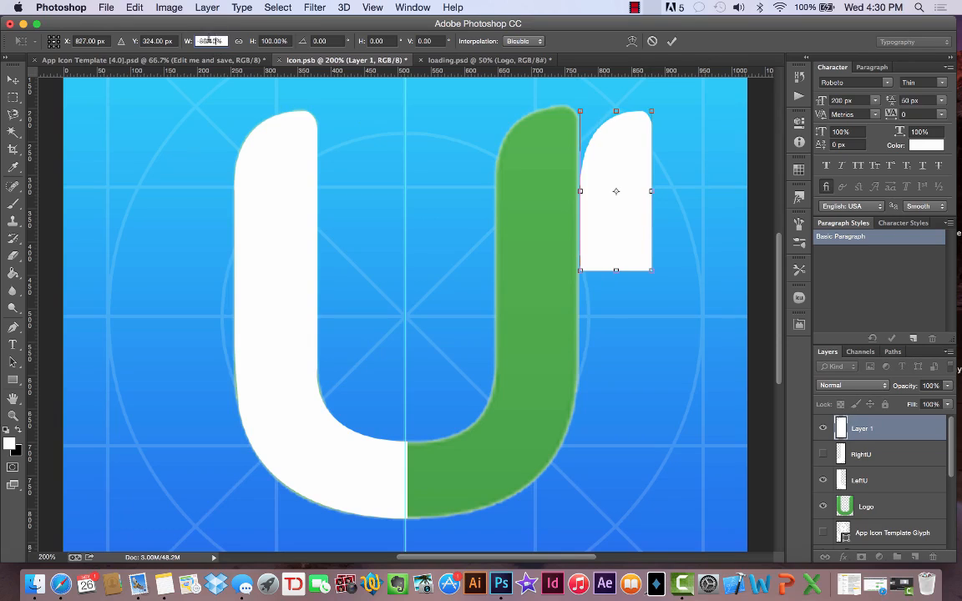
type("-100")
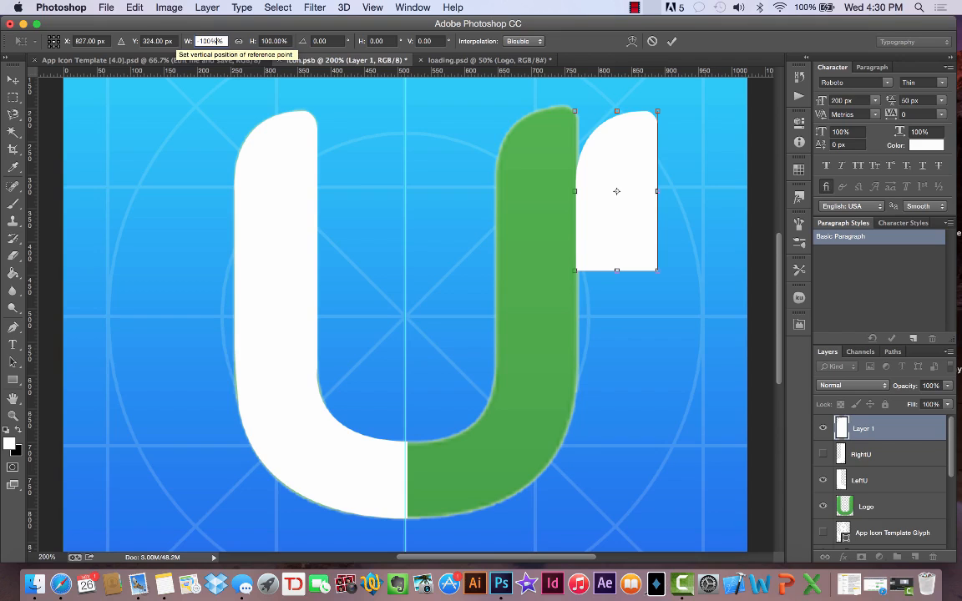
left_click(12, 79)
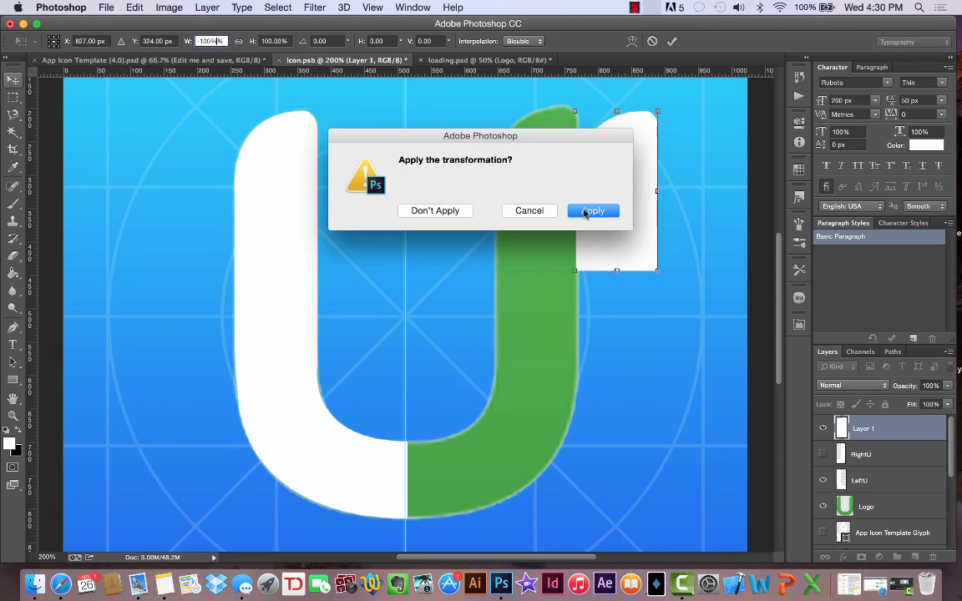
left_click(592, 211)
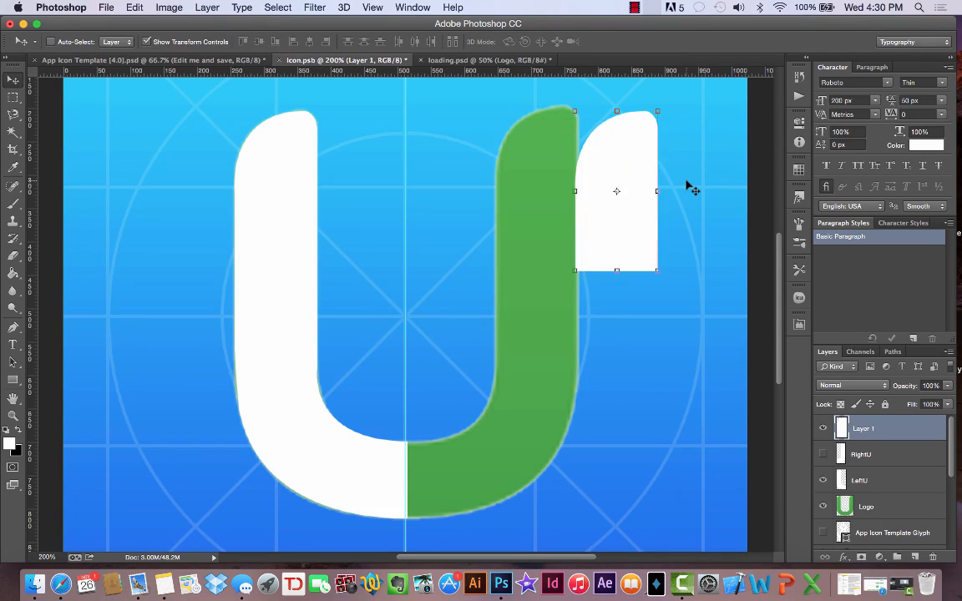
left_click_drag(686, 186, 607, 191)
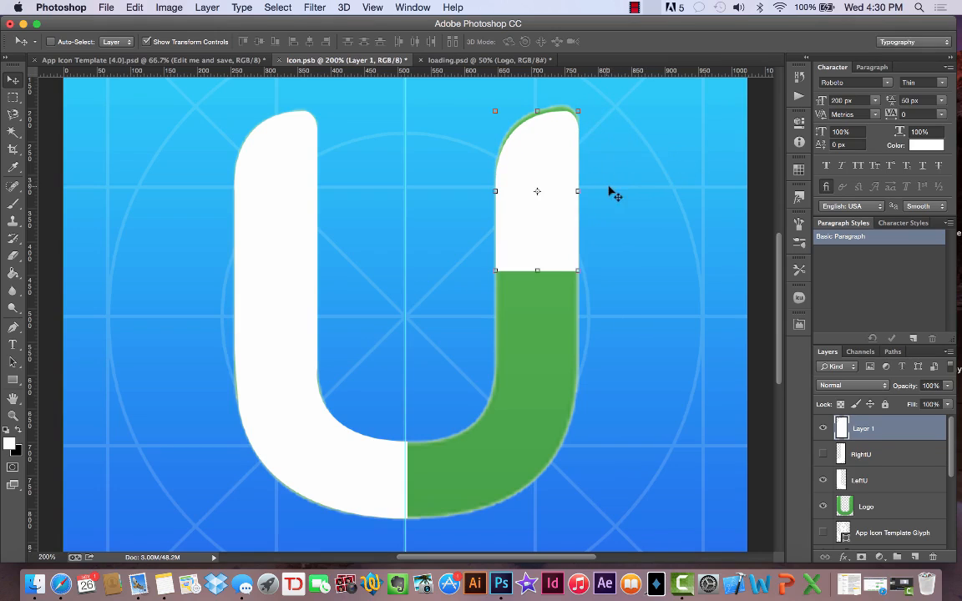
Show the RightU layer again and hide the green Logo layer.
left_click(822, 454)
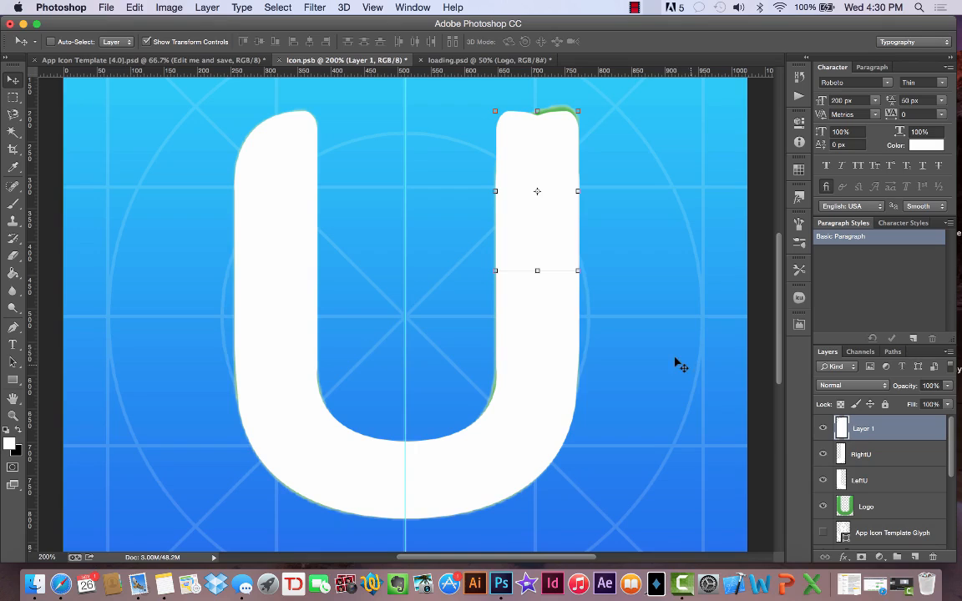
left_click(823, 507)
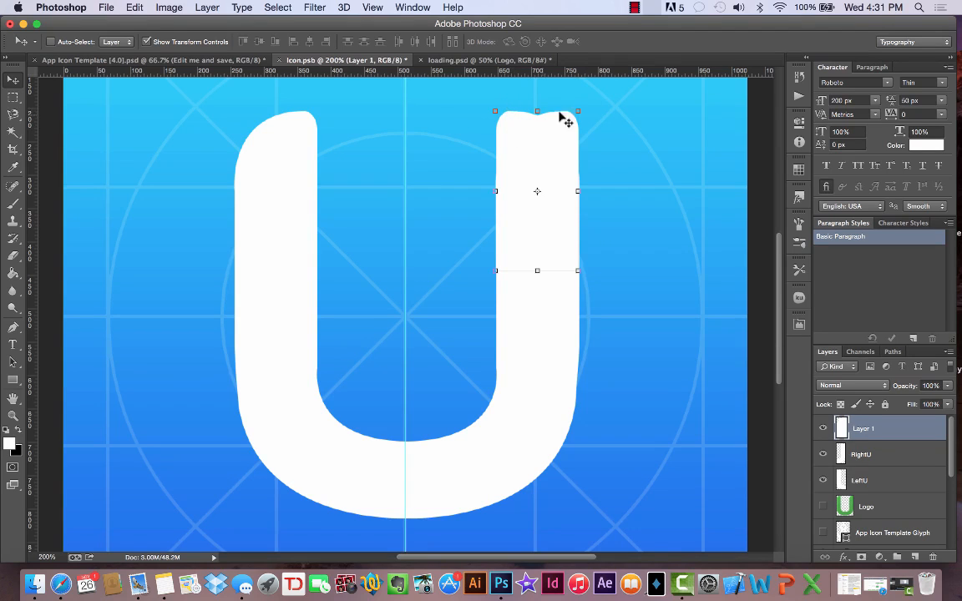
Rename Layer 1, which holds the mirrored arm tip, to RightPoint.
left_click(12, 97)
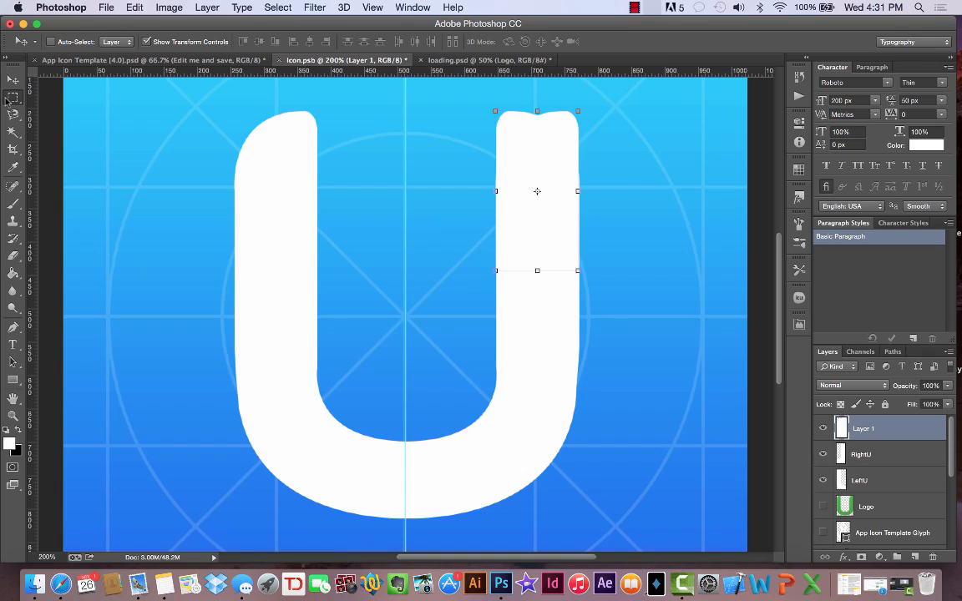
left_click(881, 453)
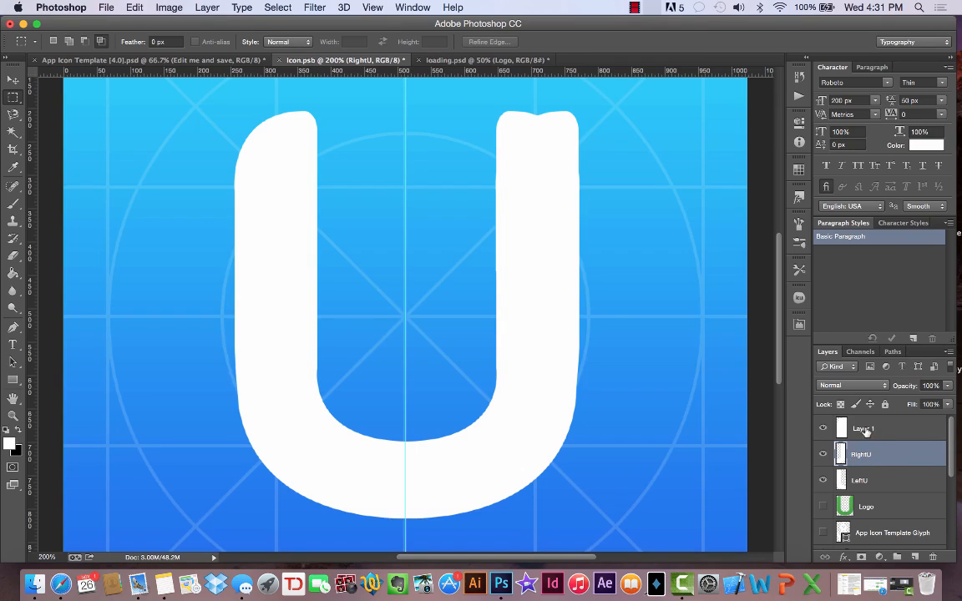
double_click(866, 429)
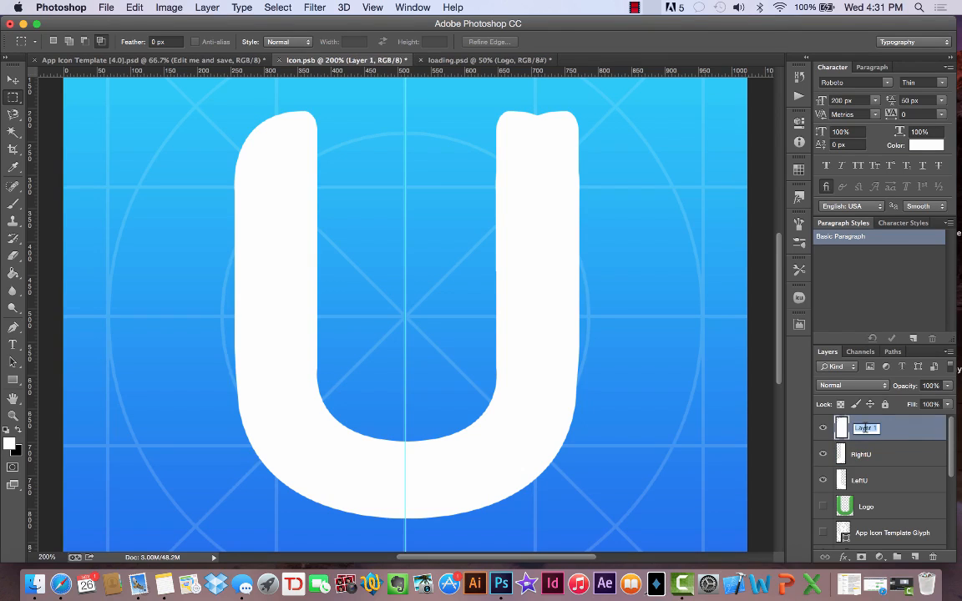
type("RightRoint")
key("Return")
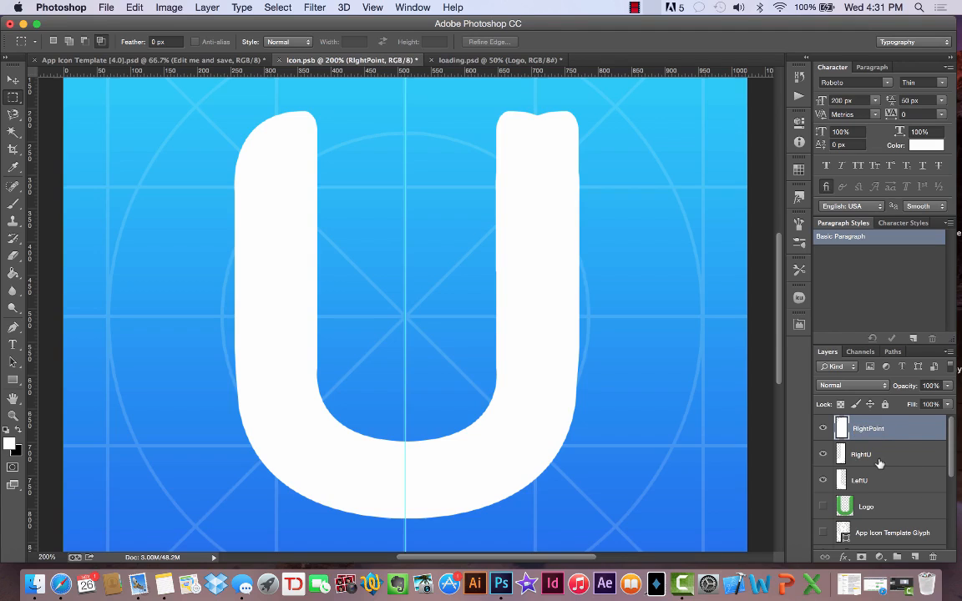
Delete the old arm tip from the RightU layer with a rectangular marquee around the top of the right arm, and deselect.
left_click(878, 461)
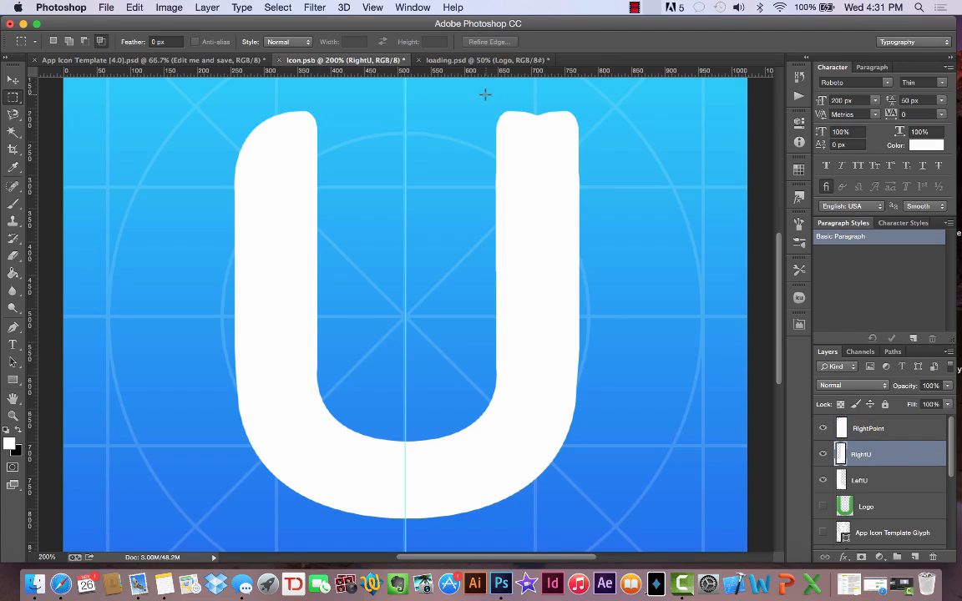
left_click_drag(480, 91, 590, 214)
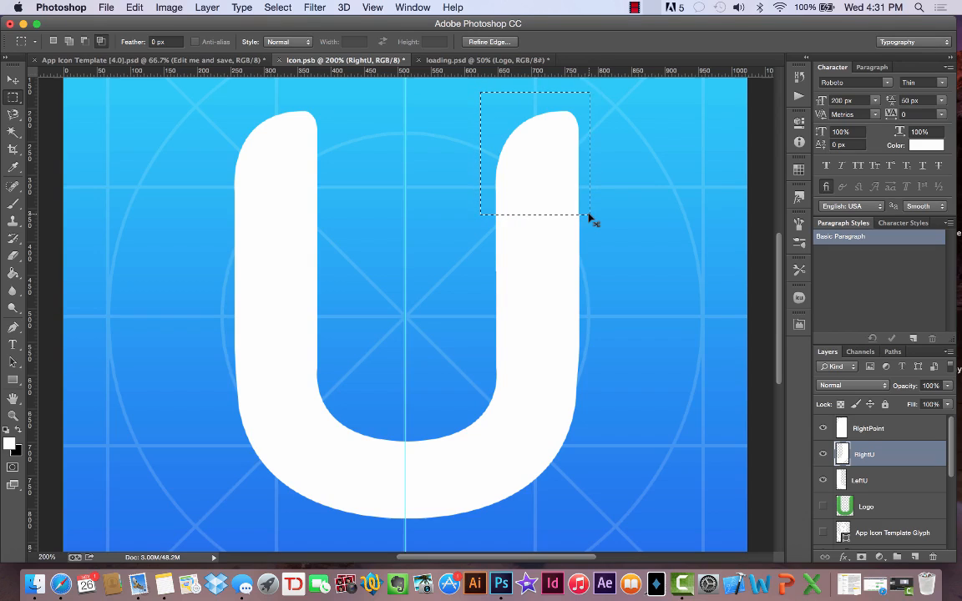
key("super+d")
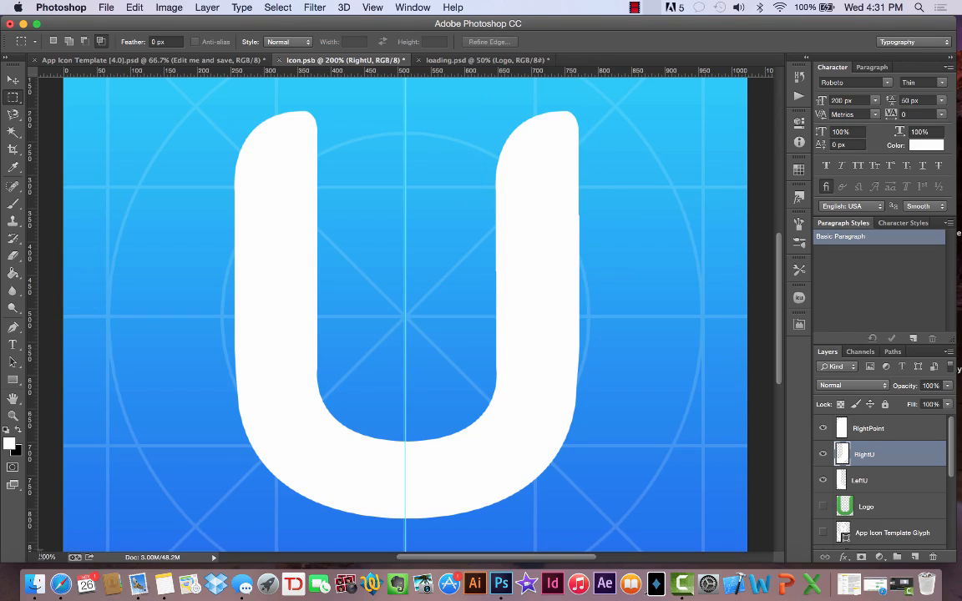
Nudge the RightPoint layer slightly sideways so both its edges line up with the right arm on the RightU layer.
left_click(43, 557)
key("Return")
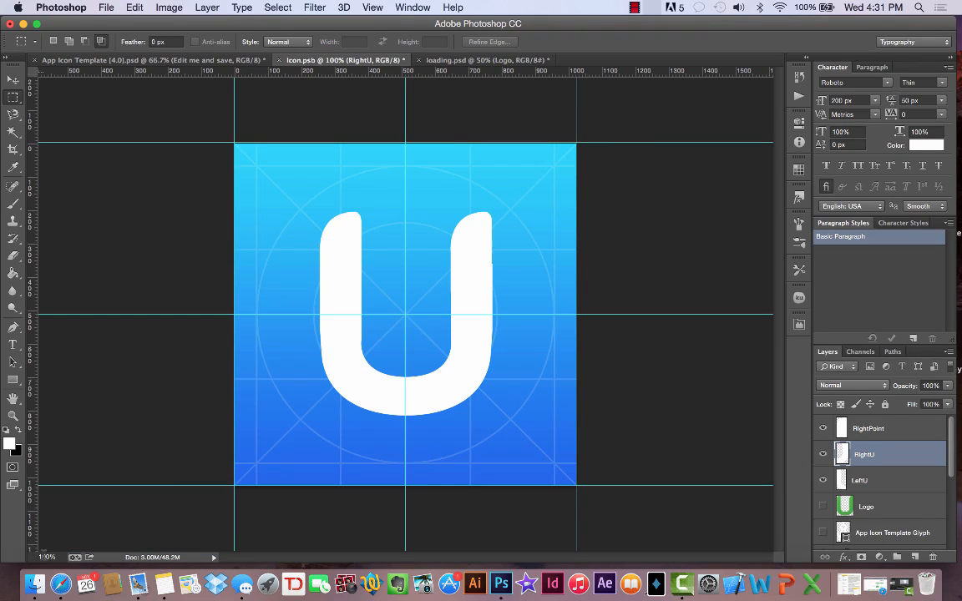
left_click(43, 557)
type("400")
key("Return")
scroll(455, 378, "up", 10)
scroll(455, 378, "right", 5)
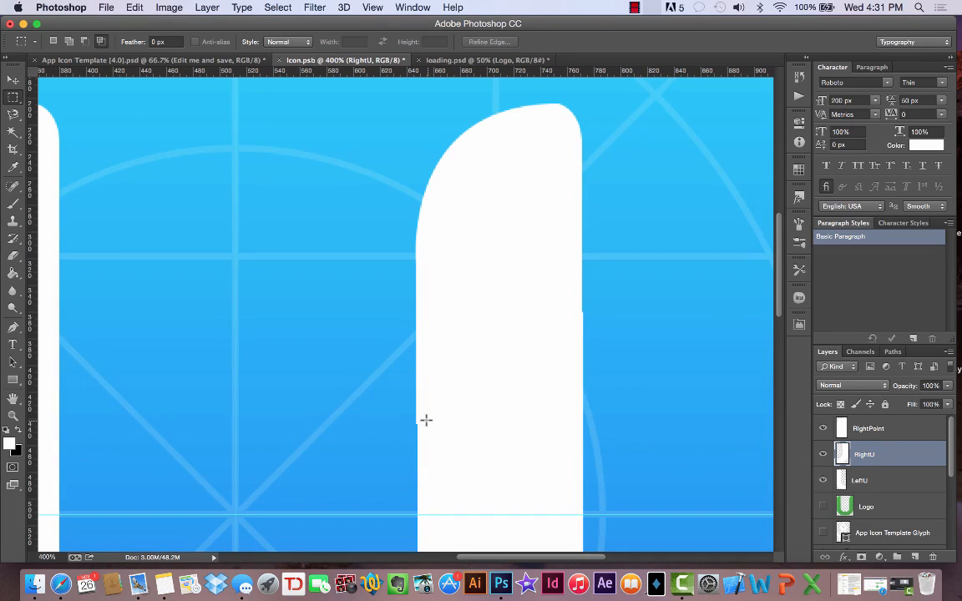
left_click(887, 429)
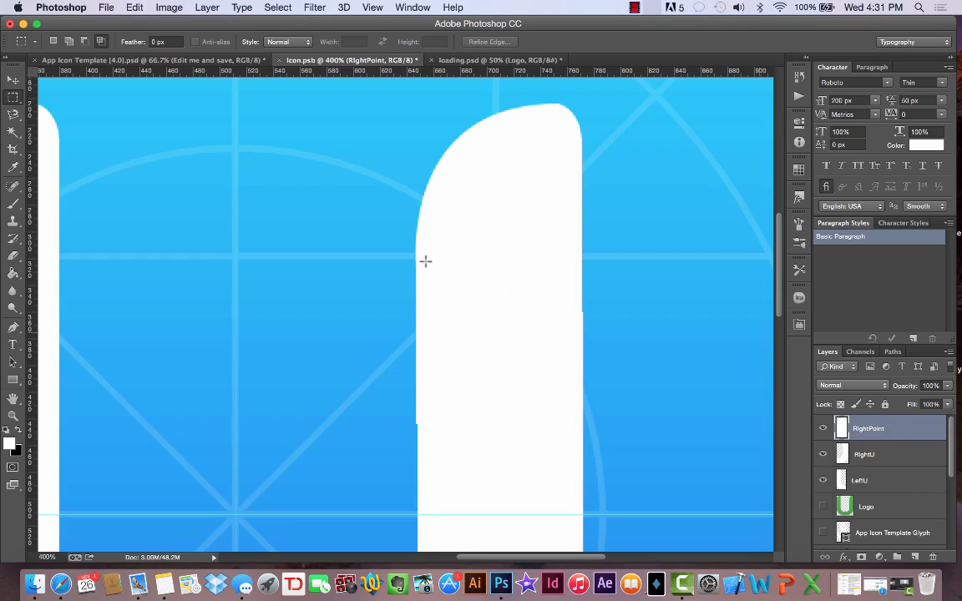
left_click(13, 79)
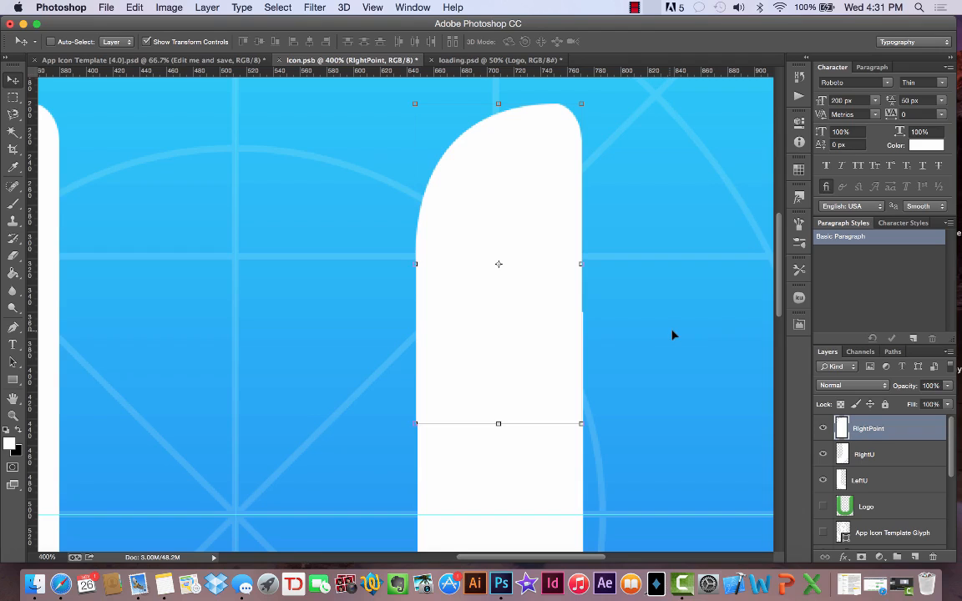
left_click_drag(672, 335, 669, 337)
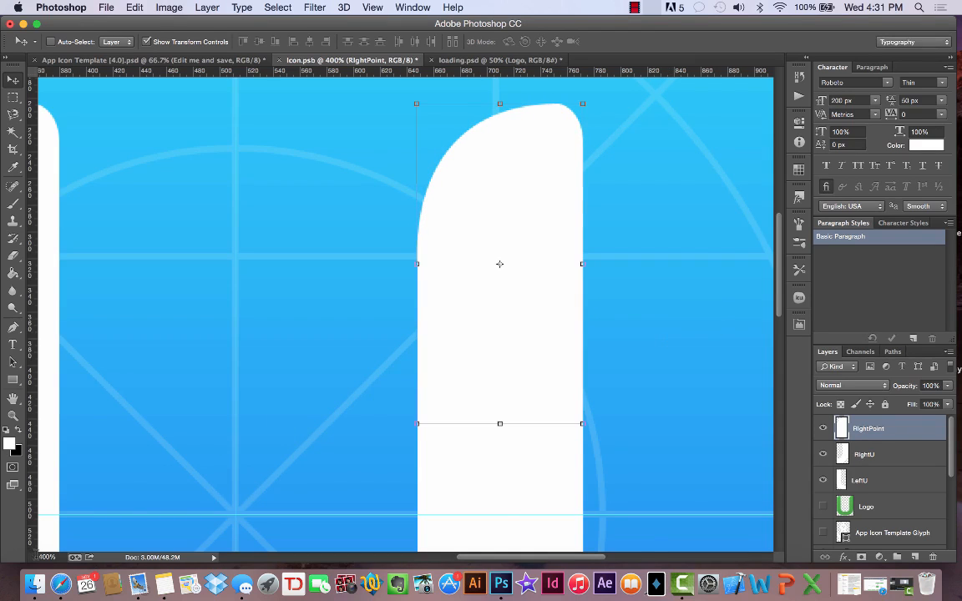
key("super+1")
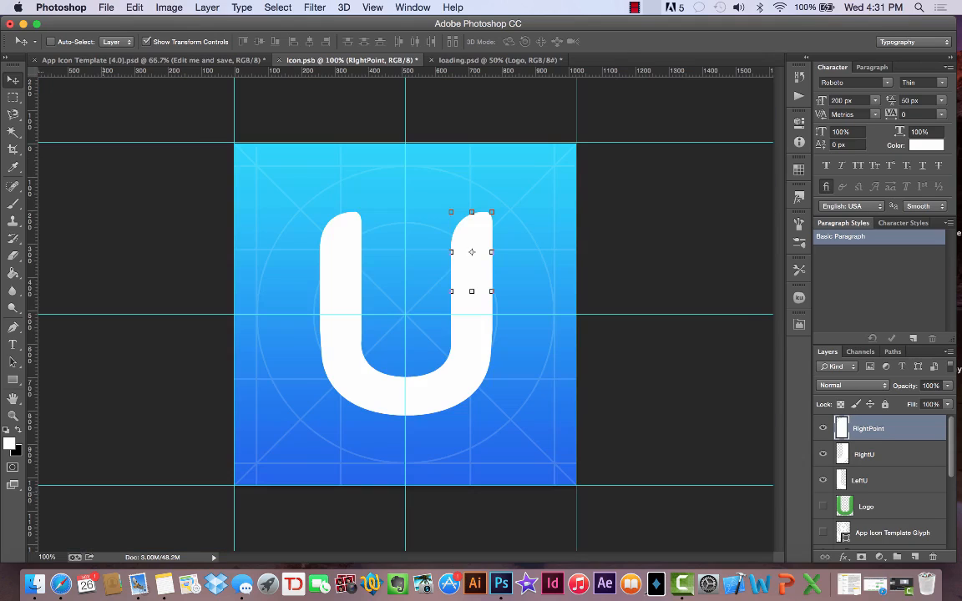